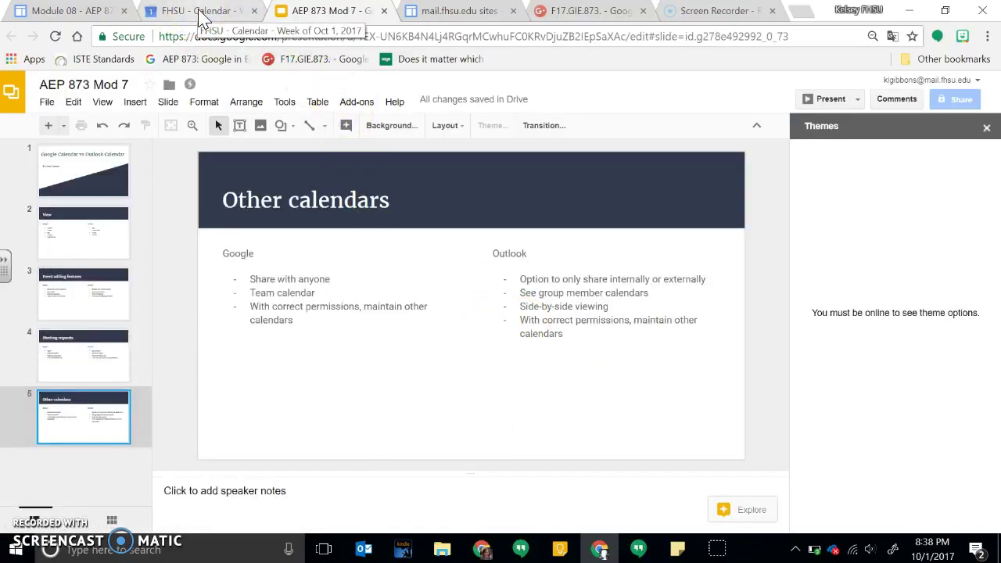
Switch to Google Calendar and view October 2017 by month before returning to the week view.
click(202, 11)
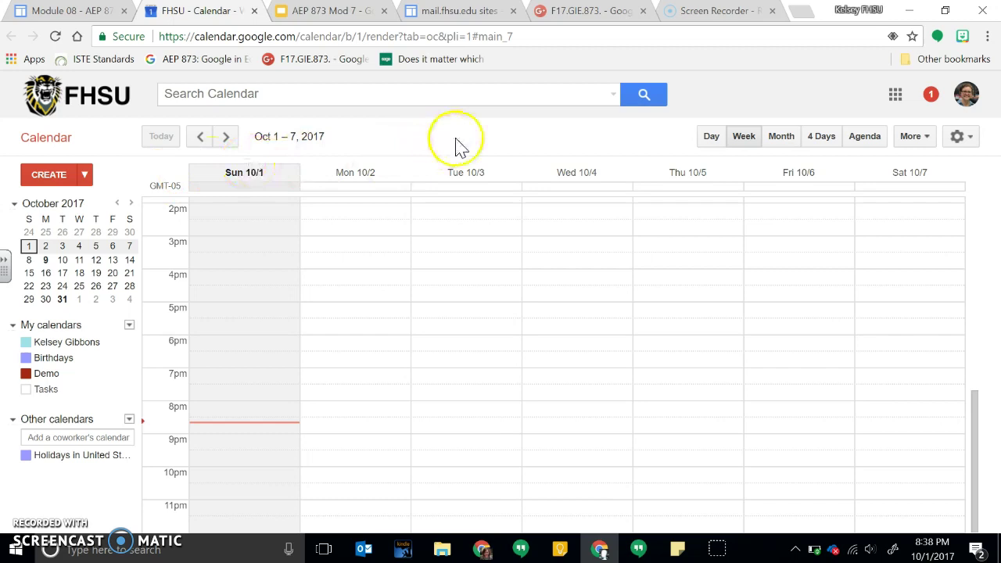
click(782, 137)
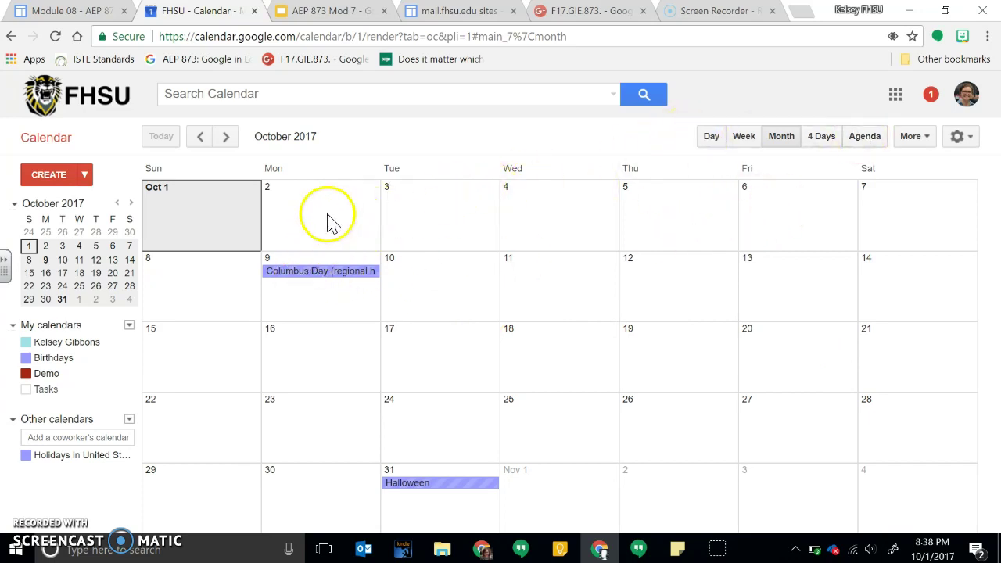
click(740, 144)
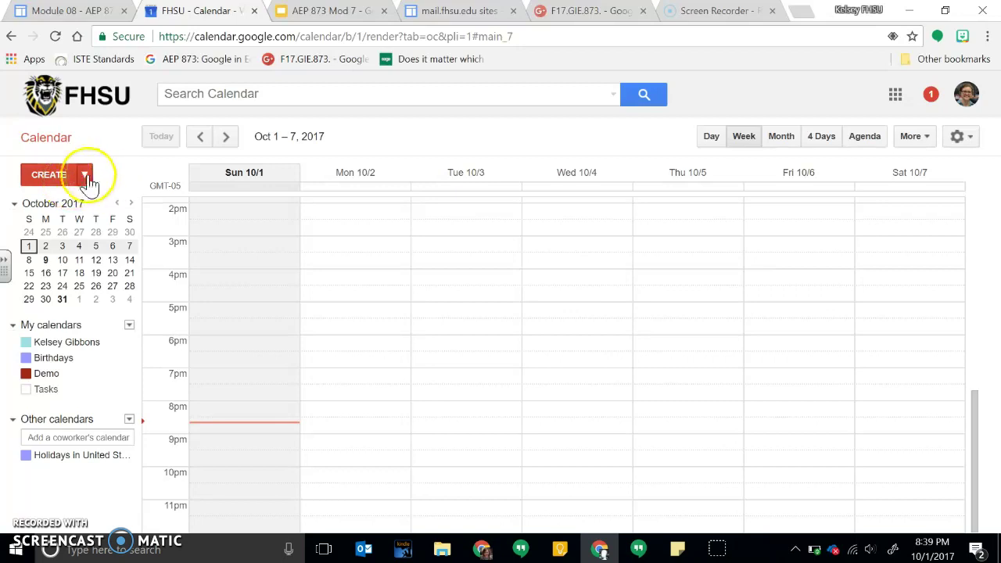
Start a new calendar under My calendars and name it "6th Grade Team".
click(48, 174)
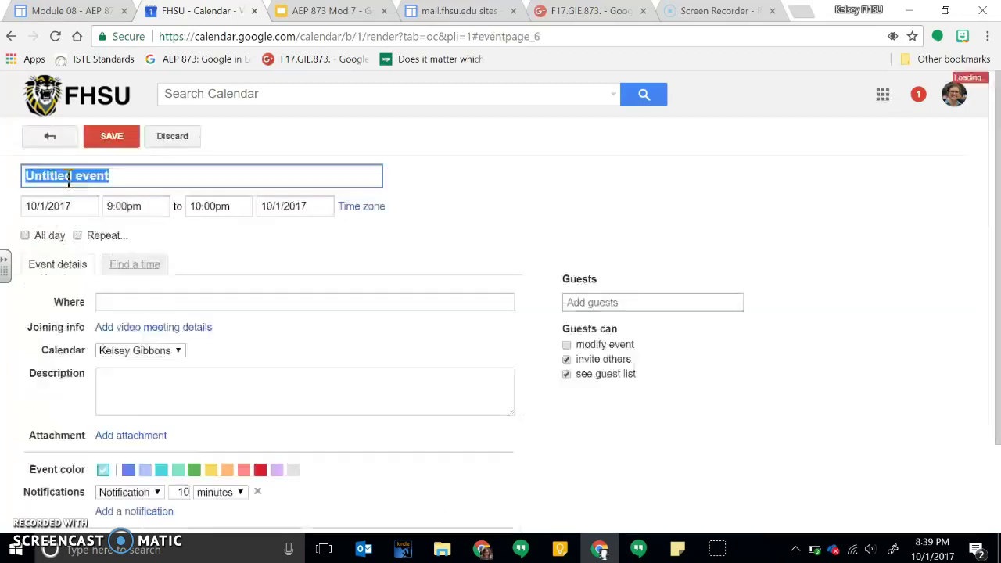
click(68, 139)
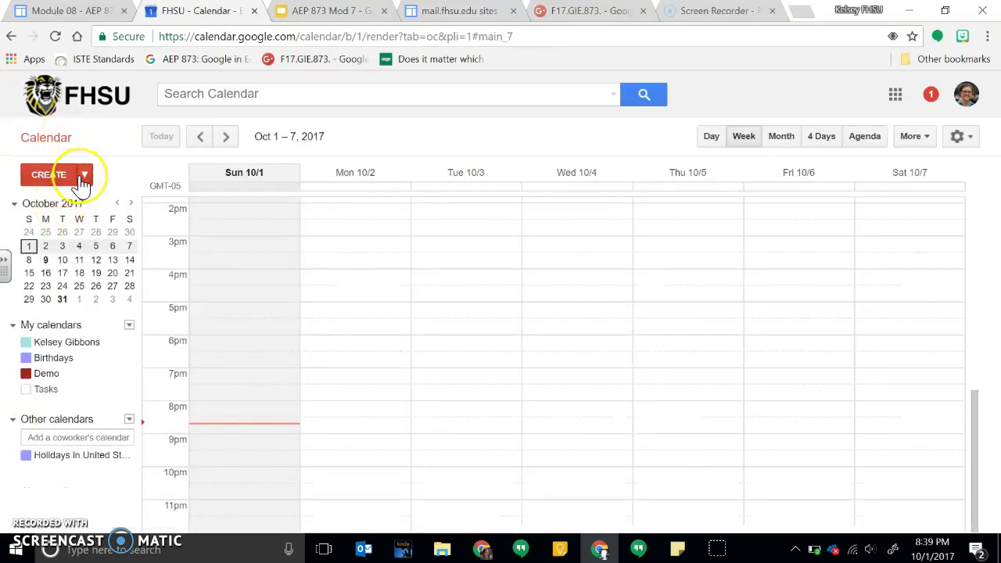
click(129, 325)
click(150, 346)
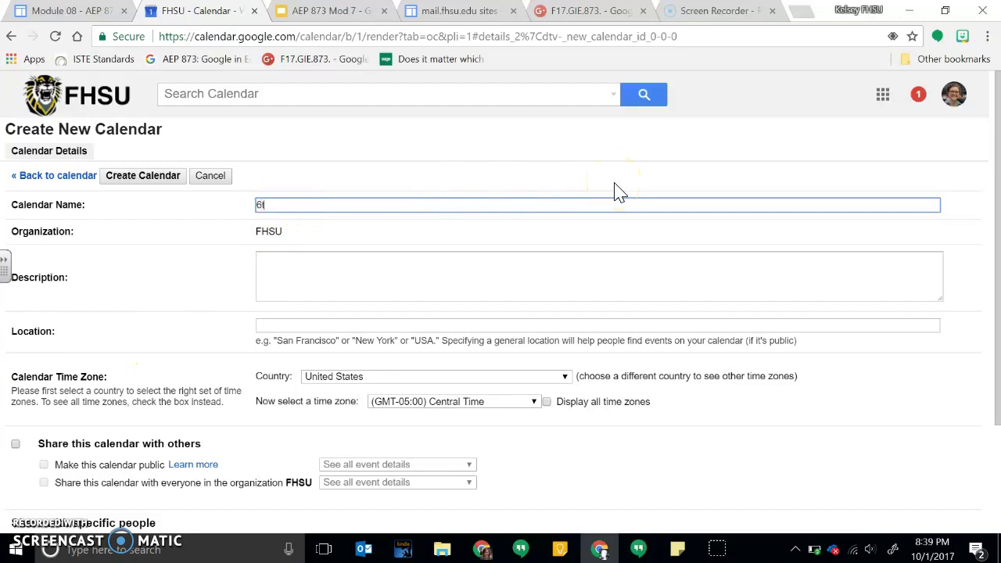
text(6th Grade Team)
Set the new calendar's description to "Sioux Center 6th Grade Team Calendar" and its location to "Sioux Center, Iowa".
click(308, 331)
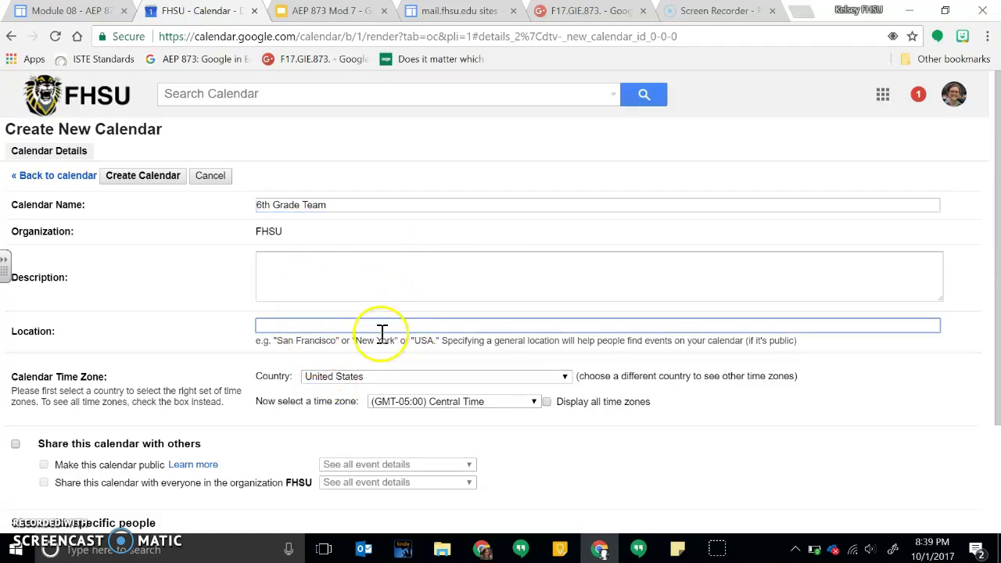
click(335, 281)
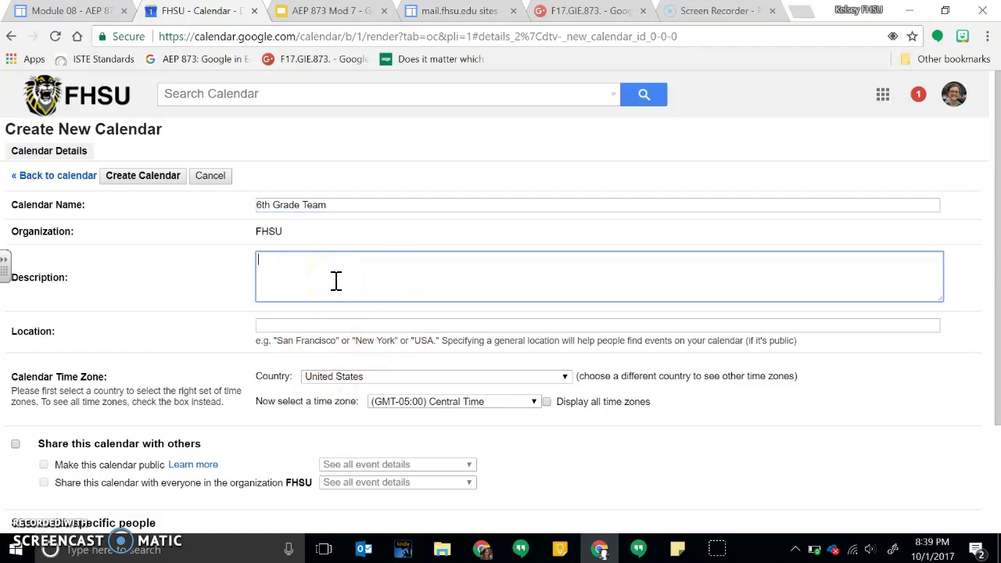
text(Sioux Cent)
text(er 6th Grade Team Calendar)
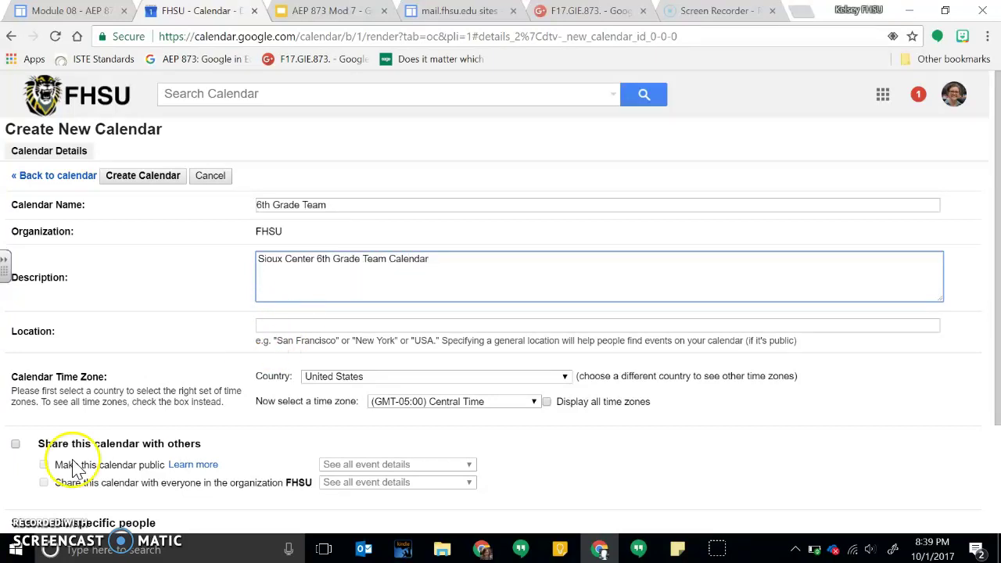
scroll(59, 442, down, 1)
click(296, 248)
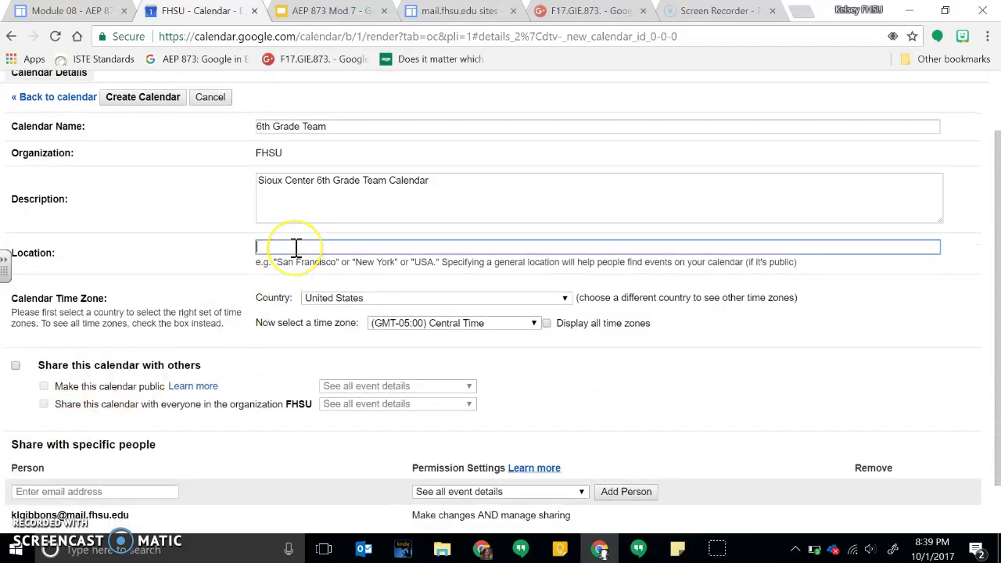
text(Sioux Center, Iowa)
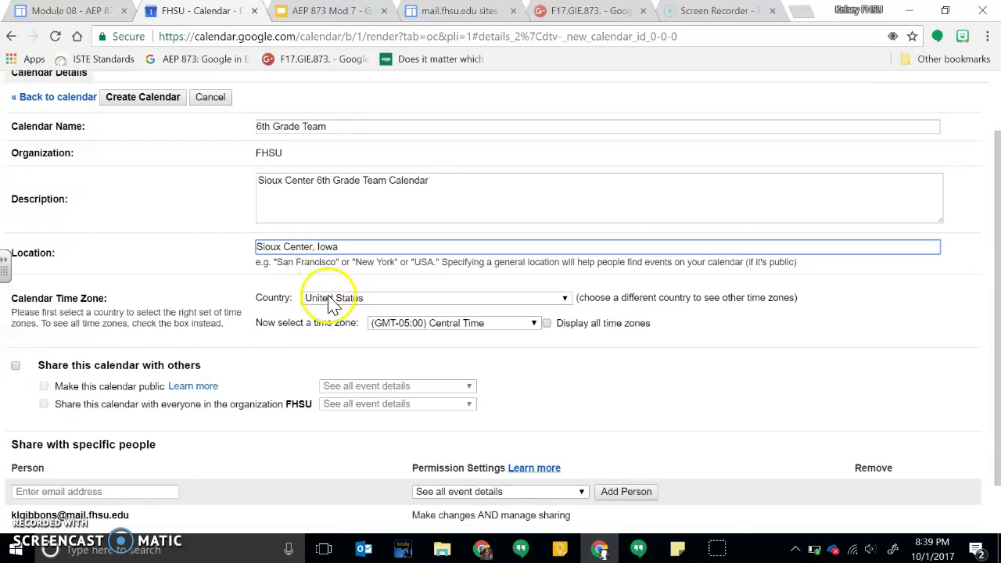
click(408, 328)
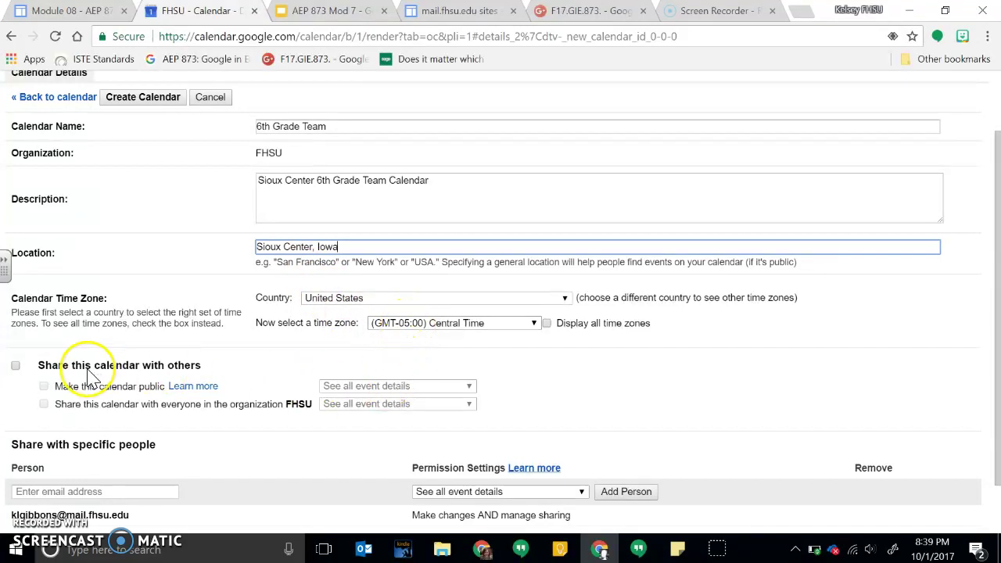
Share the new calendar with everyone in the FHSU organization, with permission to see all event details.
click(15, 366)
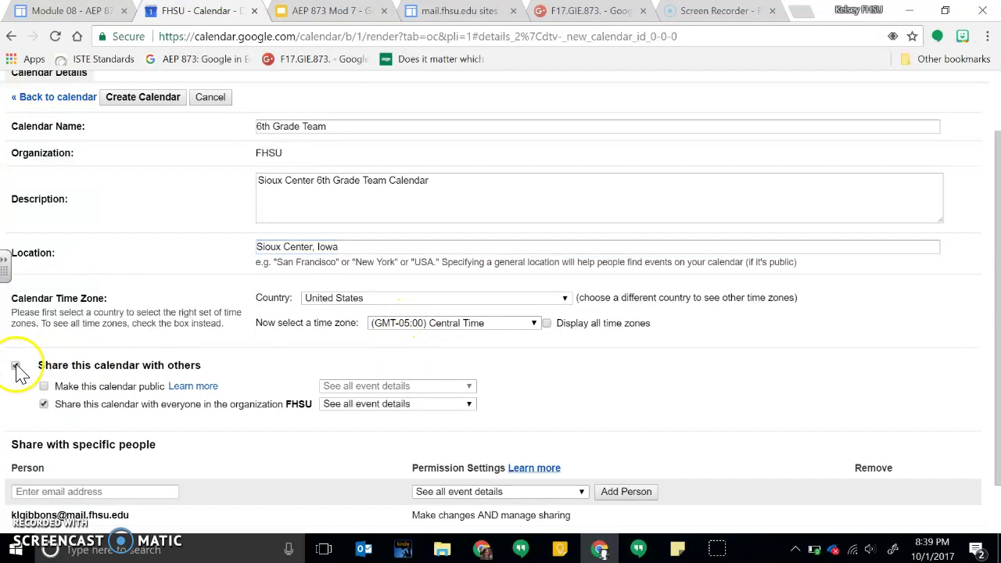
click(388, 405)
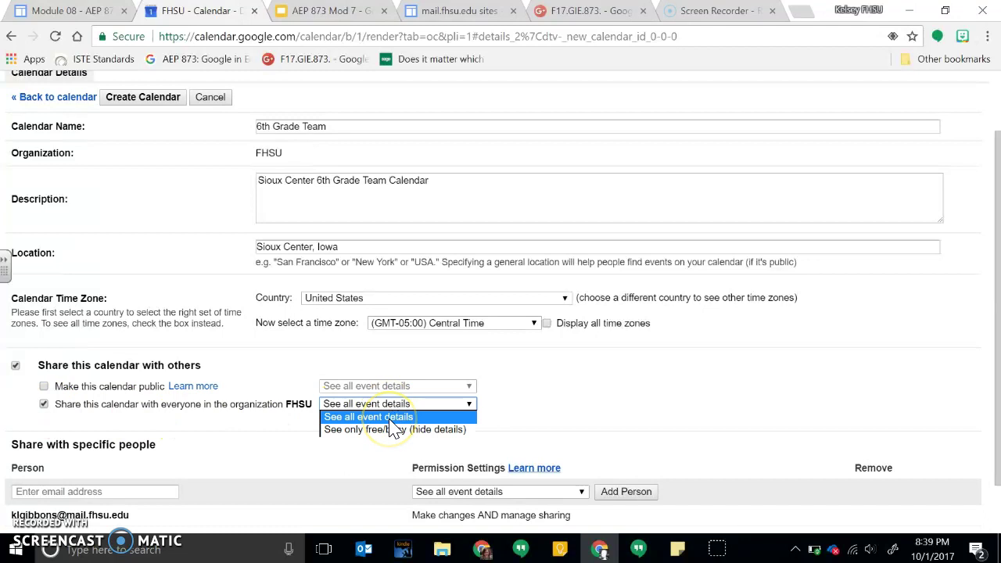
click(387, 417)
click(69, 386)
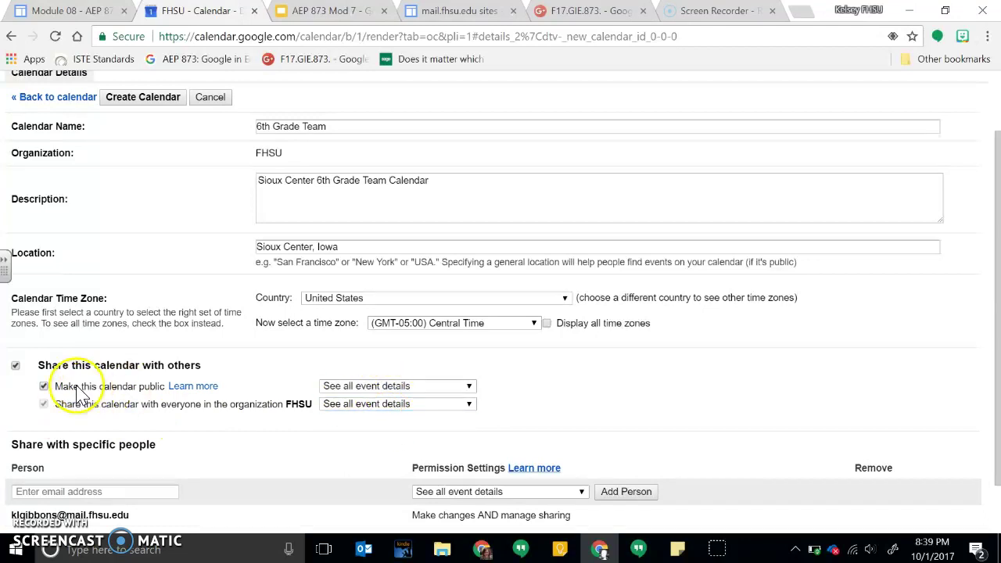
click(460, 389)
click(460, 386)
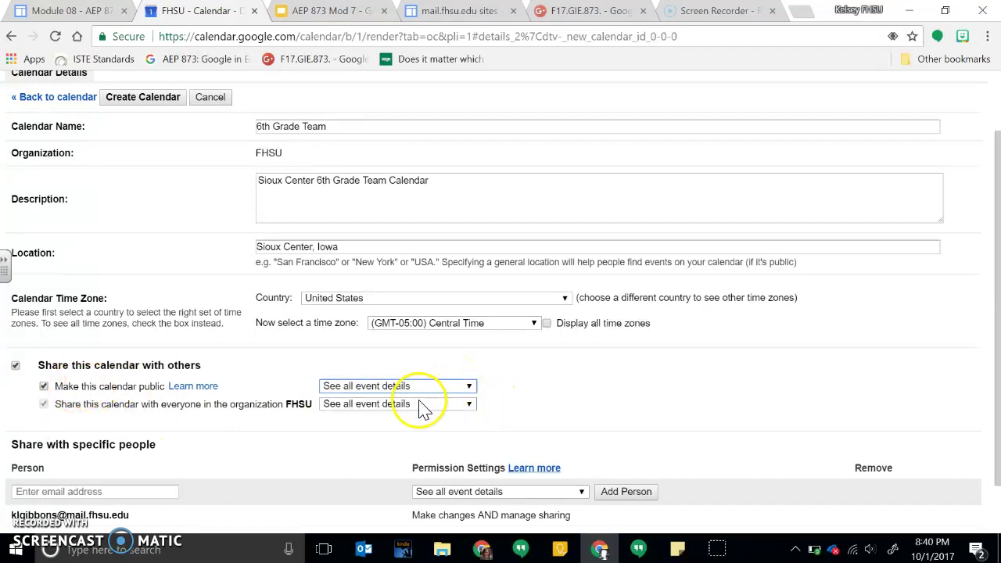
click(44, 388)
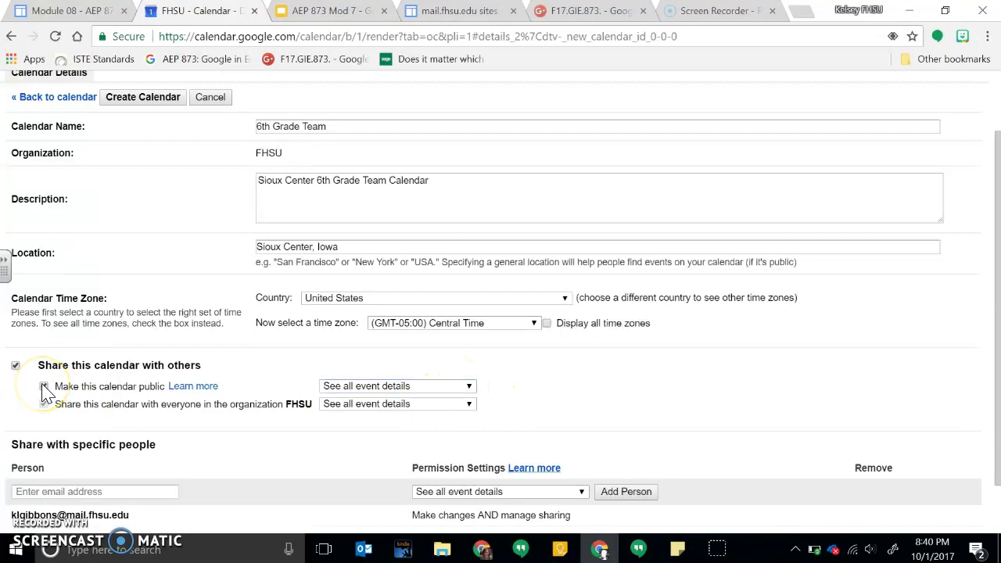
Review the permission levels available for specific people without adding anyone, and create the calendar.
scroll(259, 352, down, 1)
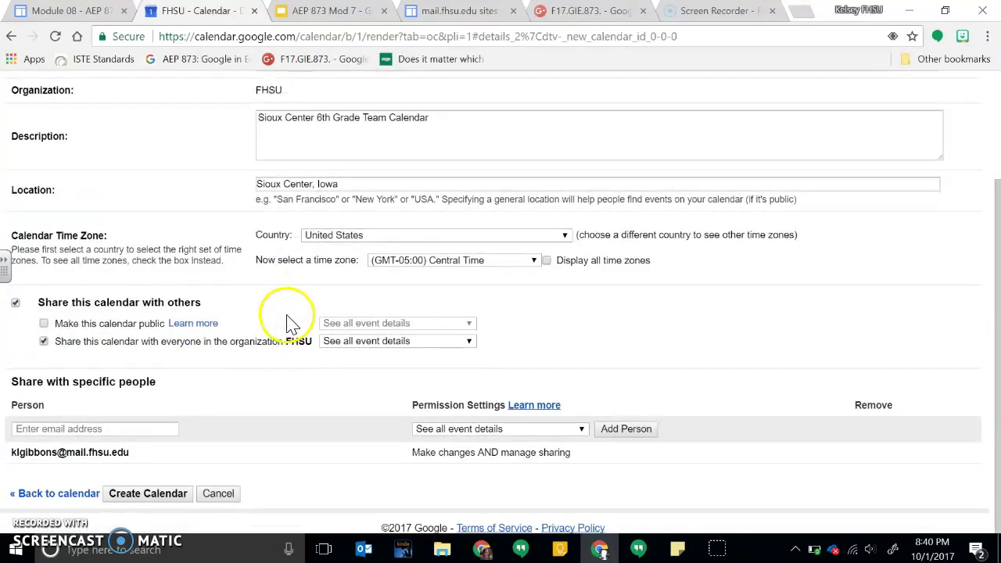
click(102, 430)
click(450, 430)
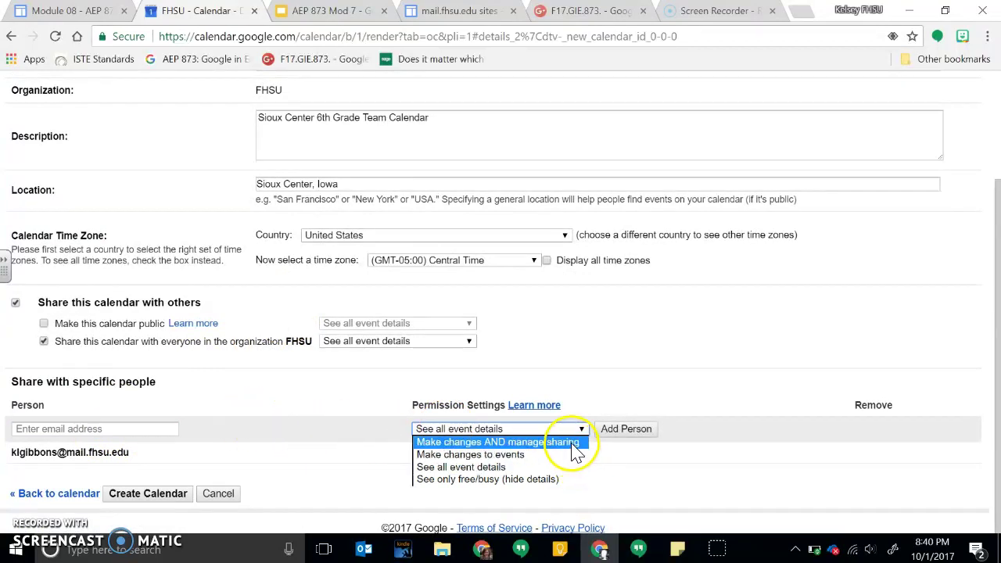
click(512, 445)
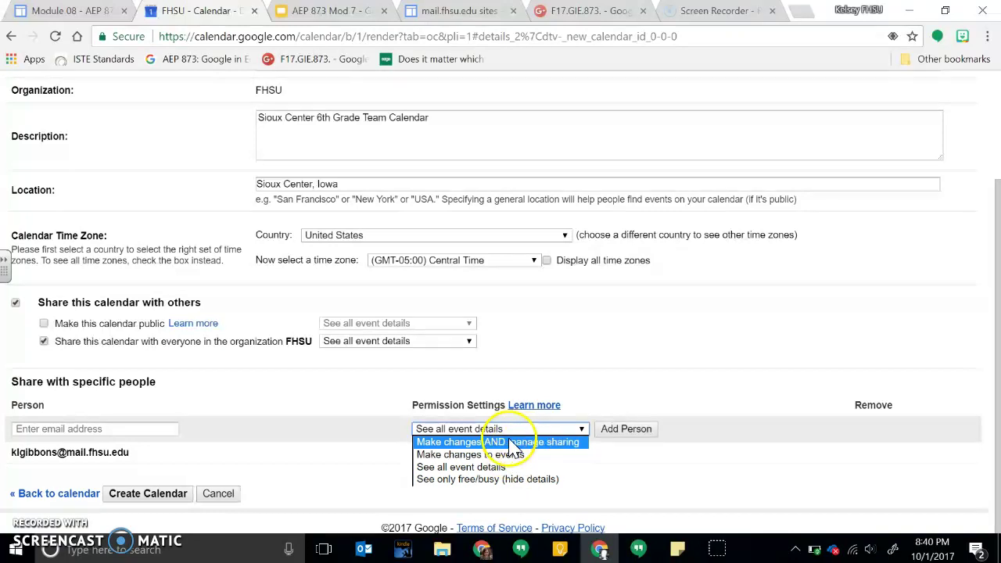
click(352, 436)
click(134, 494)
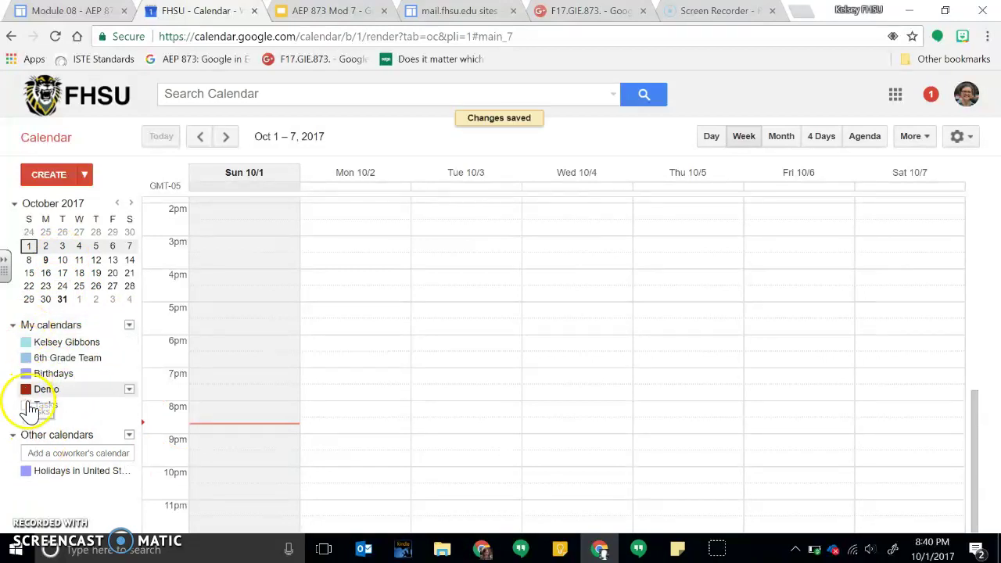
Hide the 6th Grade Team calendar and start a "Team Meeting" event on Monday, October 2, from 9am to 10am.
click(55, 357)
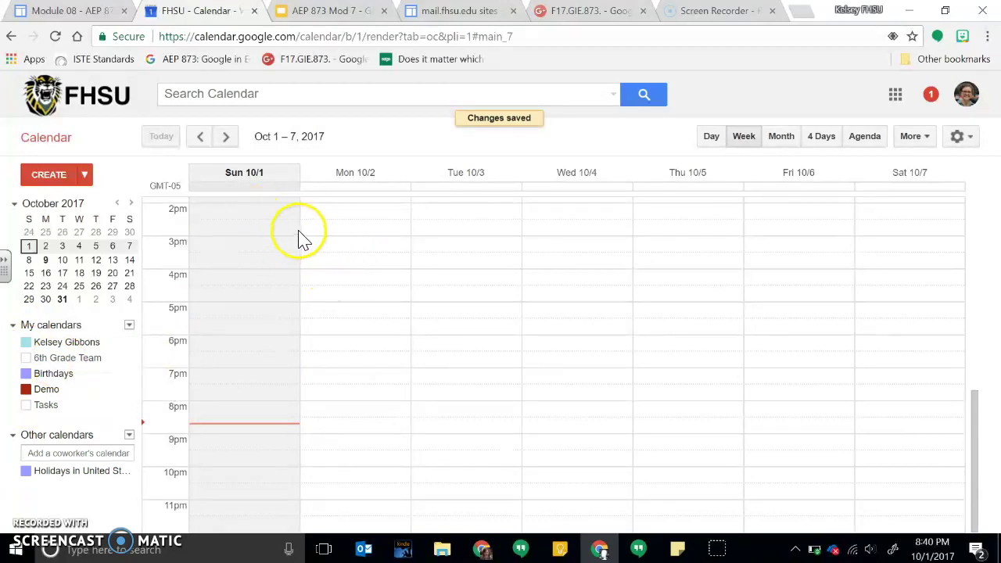
scroll(334, 297, up, 2)
scroll(334, 297, up, 3)
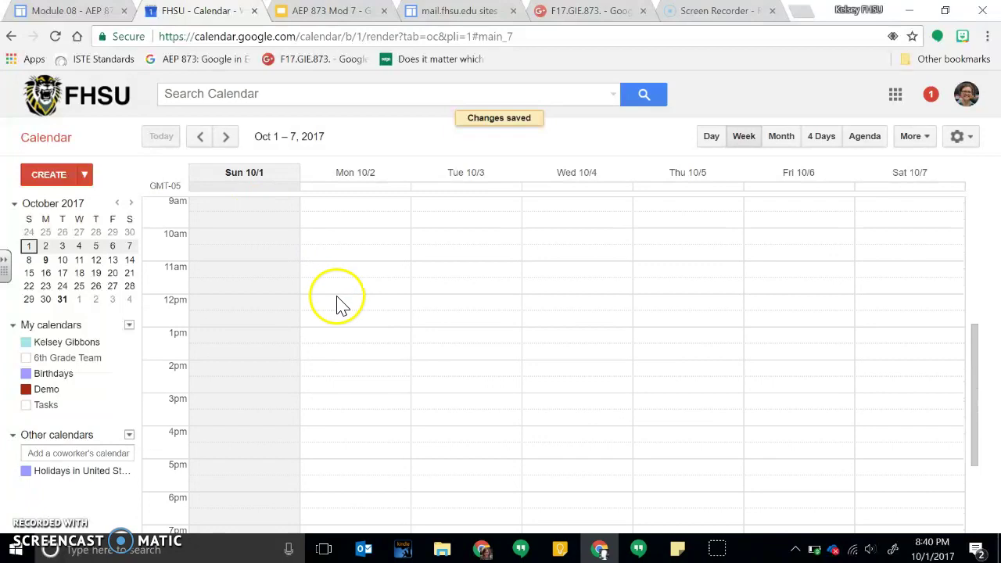
click(365, 209)
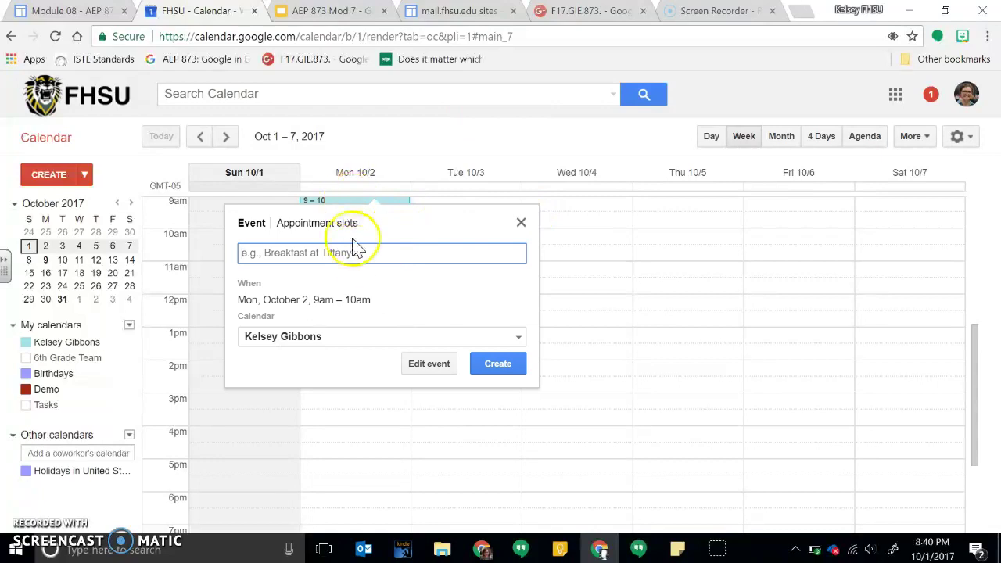
text(Team)
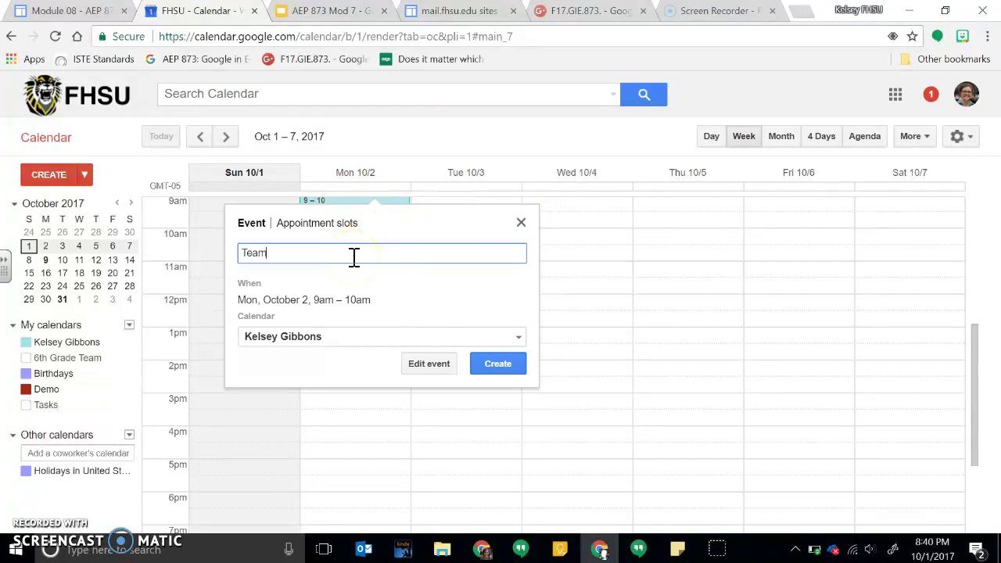
text( Meeting)
Open the full details of the Team Meeting event and set its end time to 9:45am.
click(354, 300)
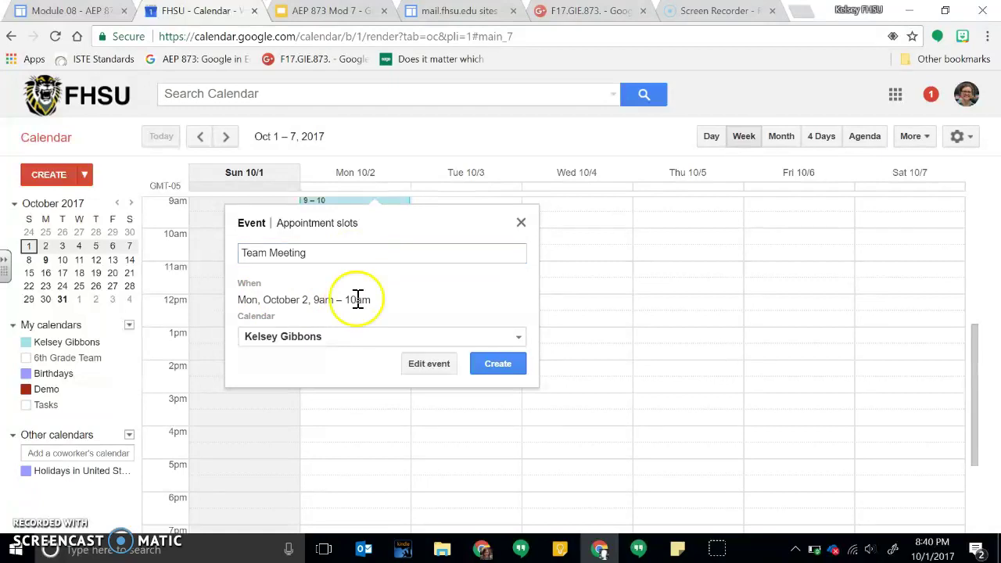
click(441, 371)
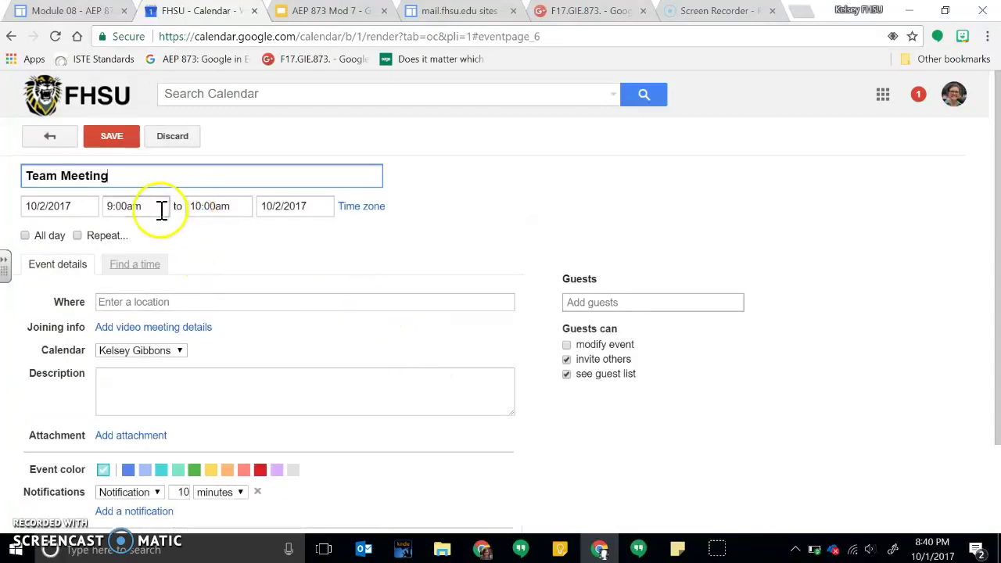
click(219, 207)
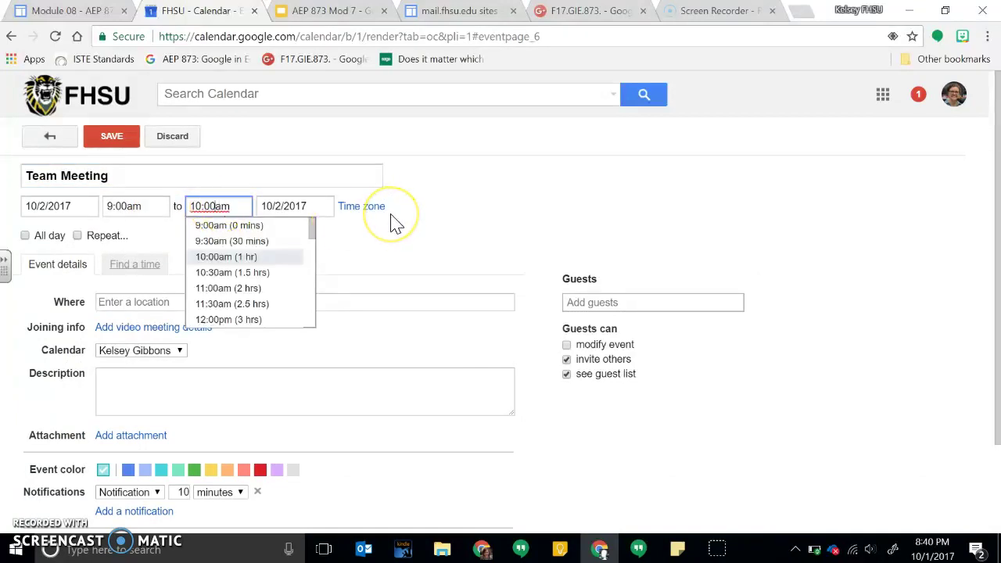
key(BackSpace)
key(BackSpace)
key(BackSpace)
key(BackSpace)
key(BackSpace)
text(9)
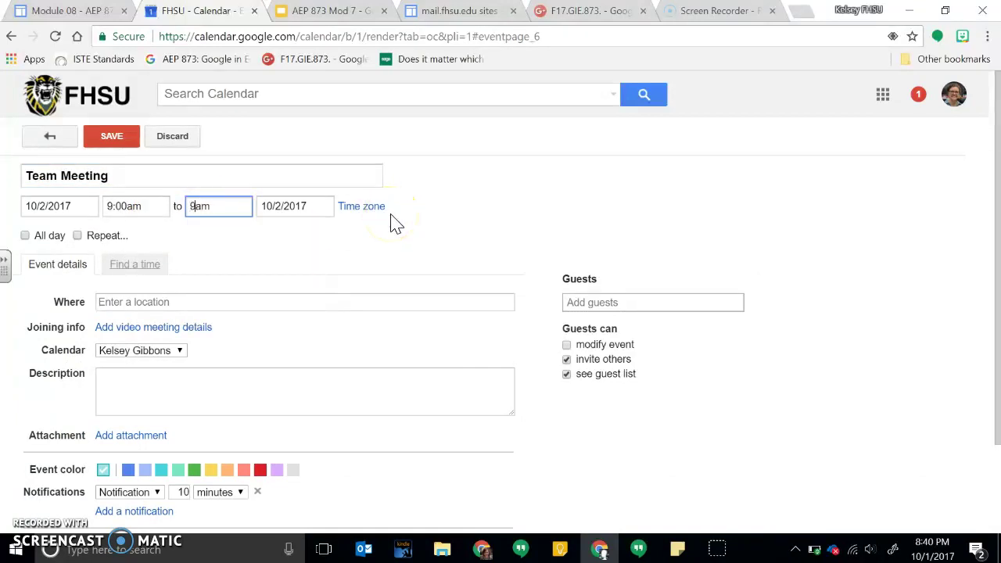
text(:45)
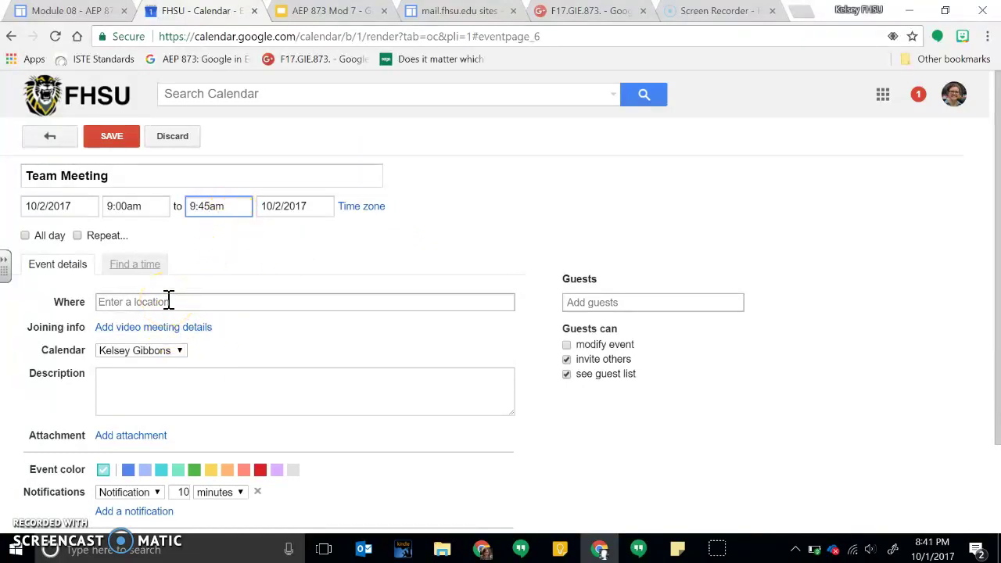
Enter the teacher's room as the meeting's location and go to the field for adding guests.
click(217, 296)
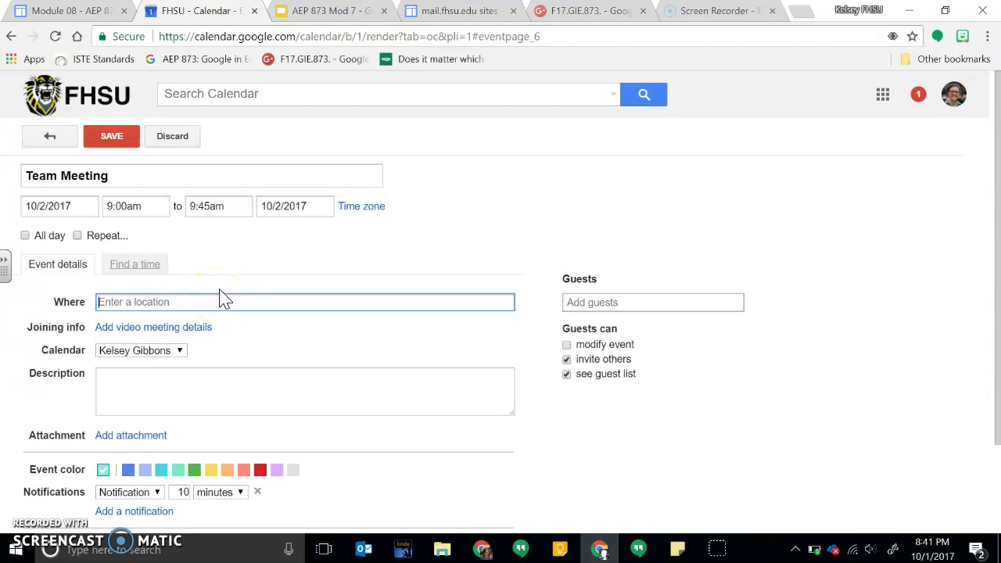
text(Mr. Roze)
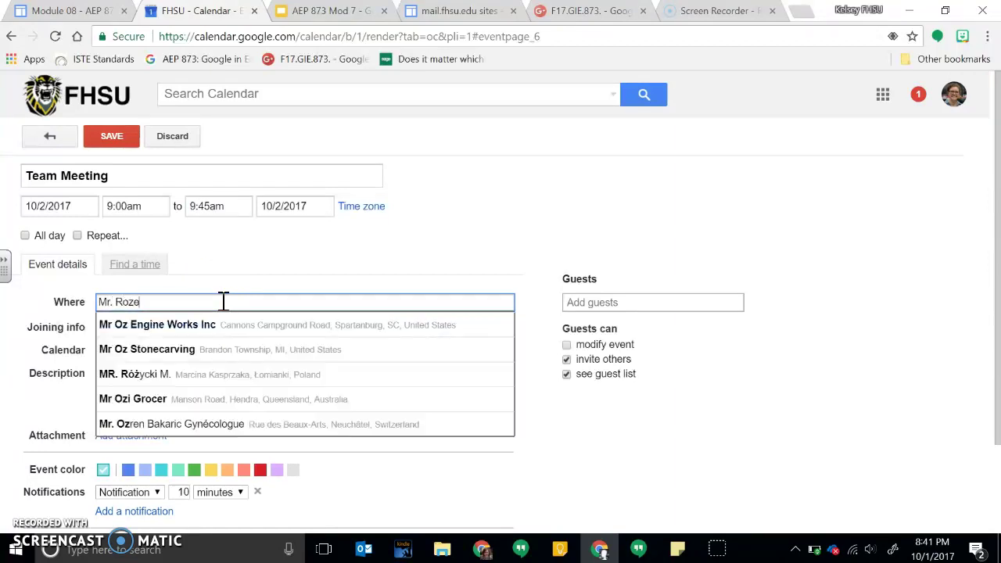
text(boom's Room)
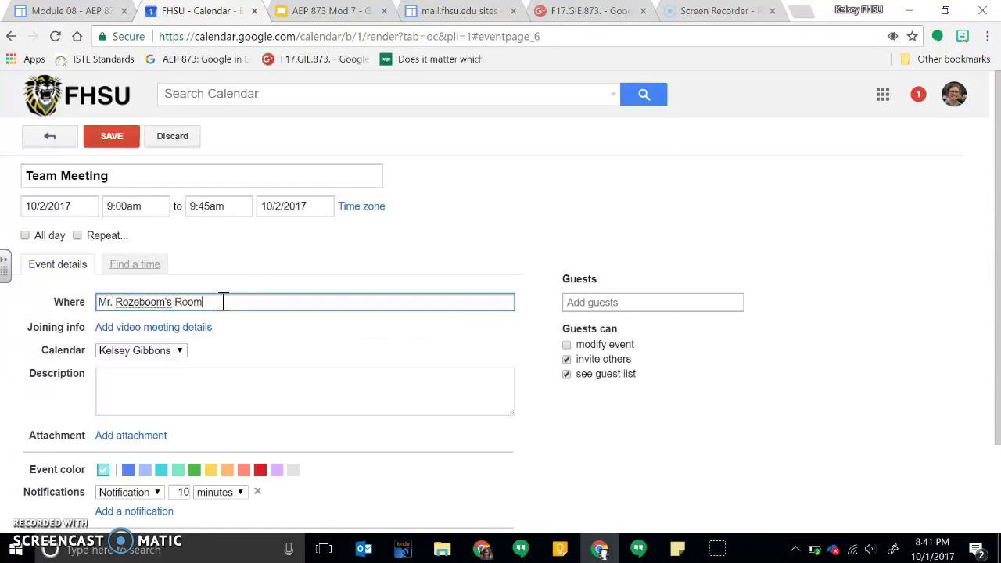
click(623, 303)
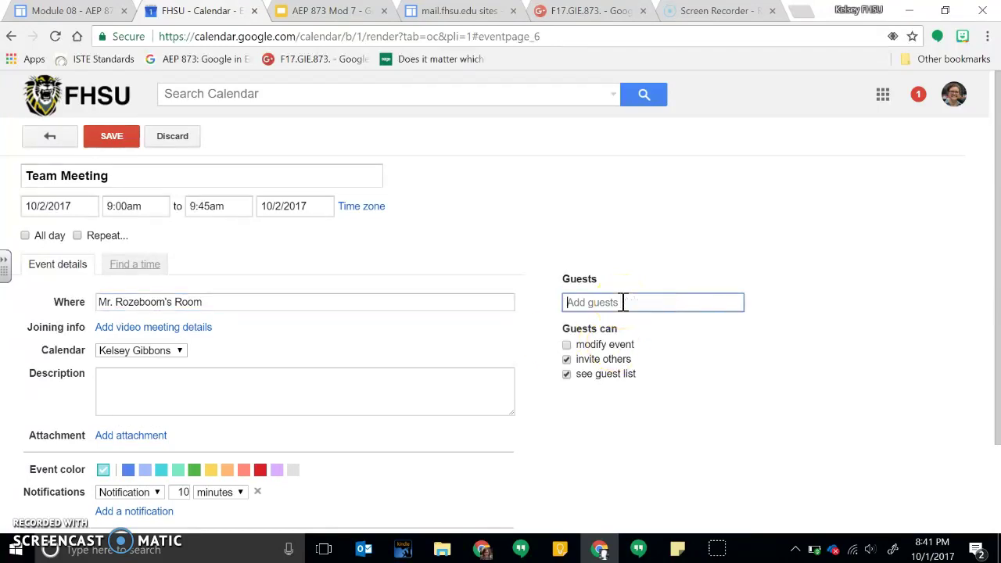
scroll(654, 375, down, 1)
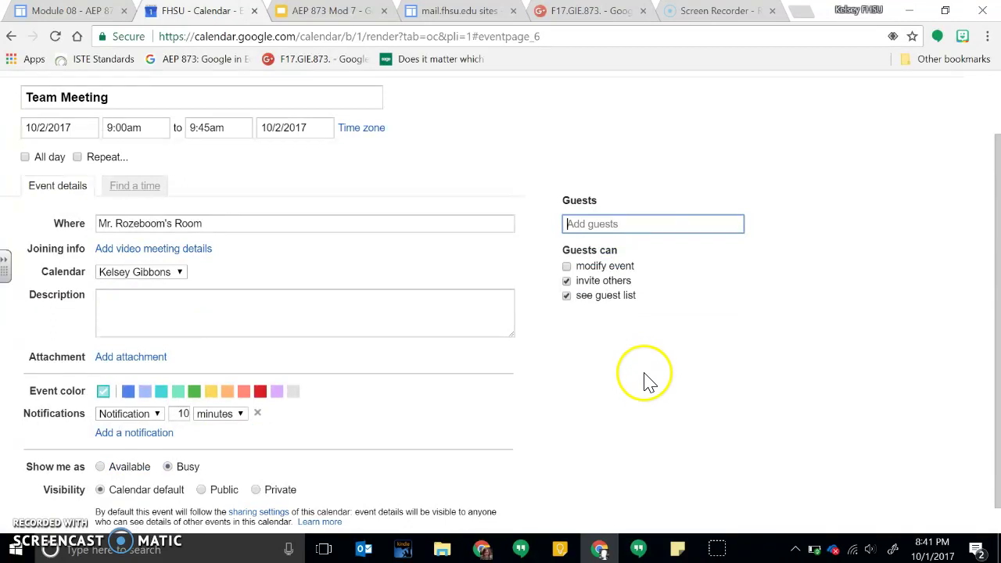
Assign the Team Meeting event to the 6th Grade Team calendar and add a 10-minute notification, keeping the default color and Busy status.
scroll(329, 419, down, 1)
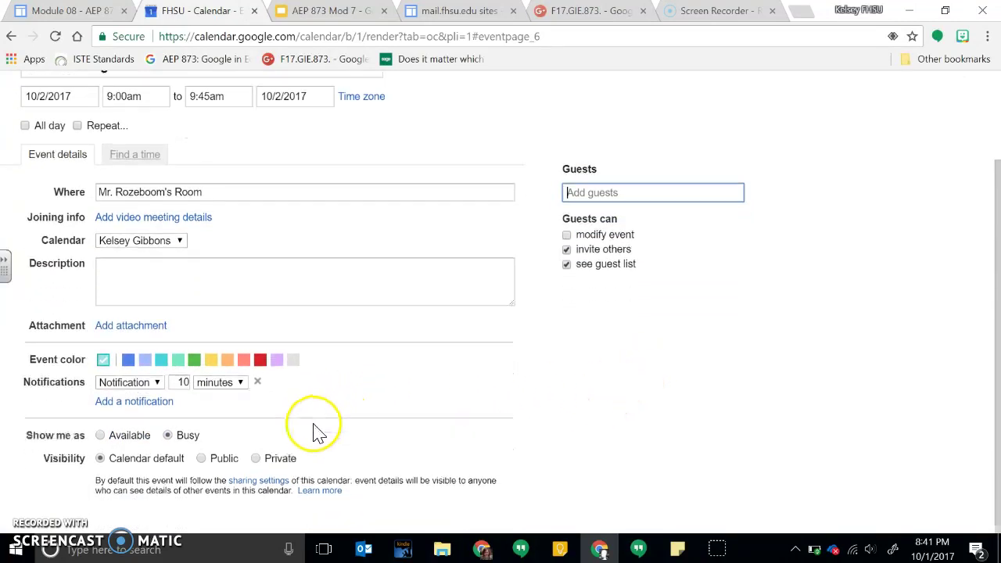
click(154, 249)
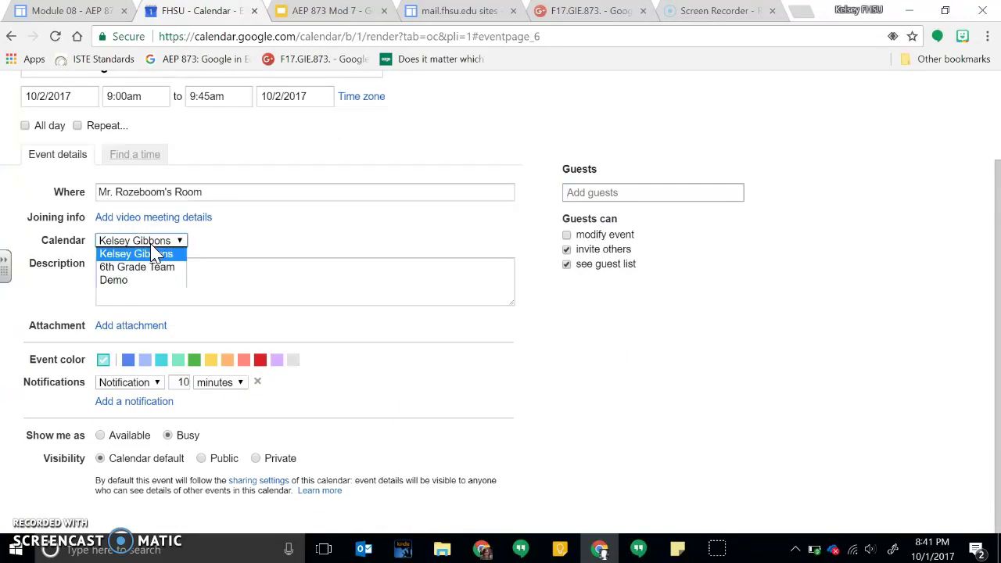
click(157, 266)
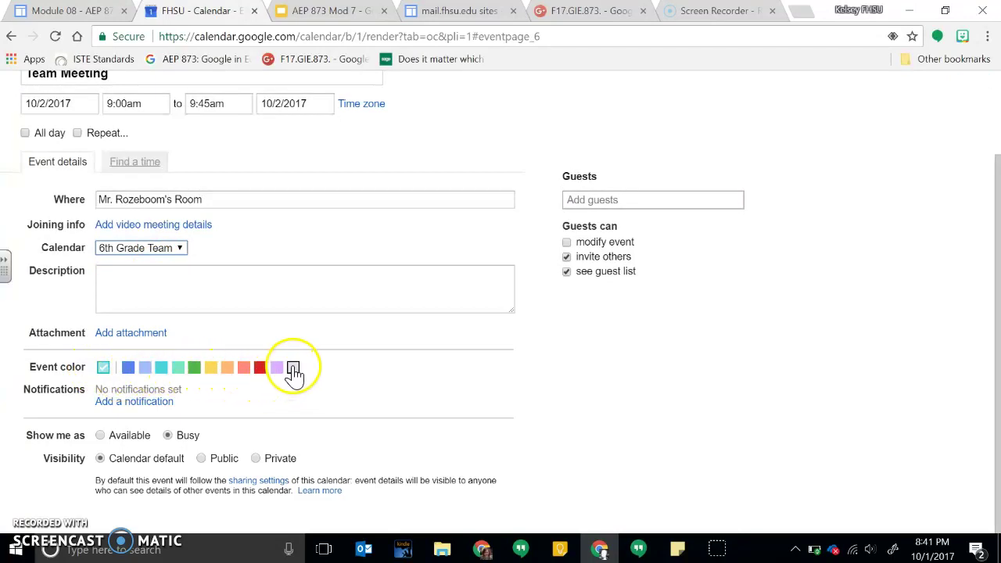
click(104, 370)
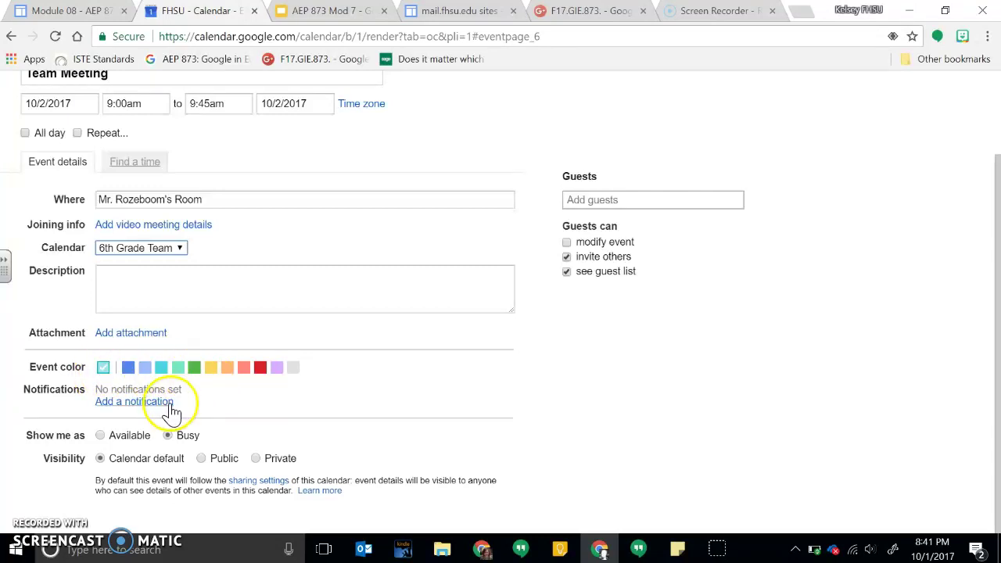
click(136, 405)
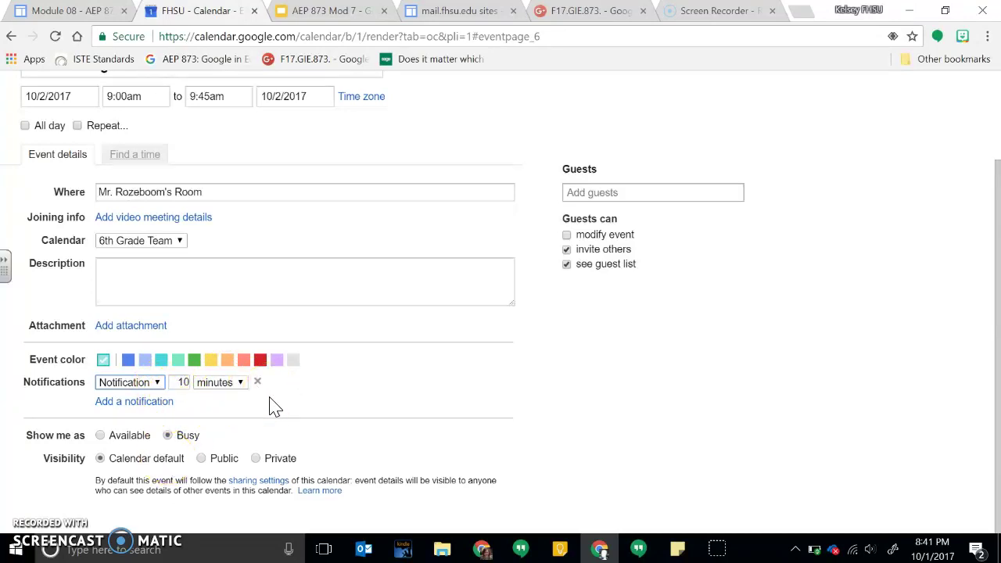
click(183, 430)
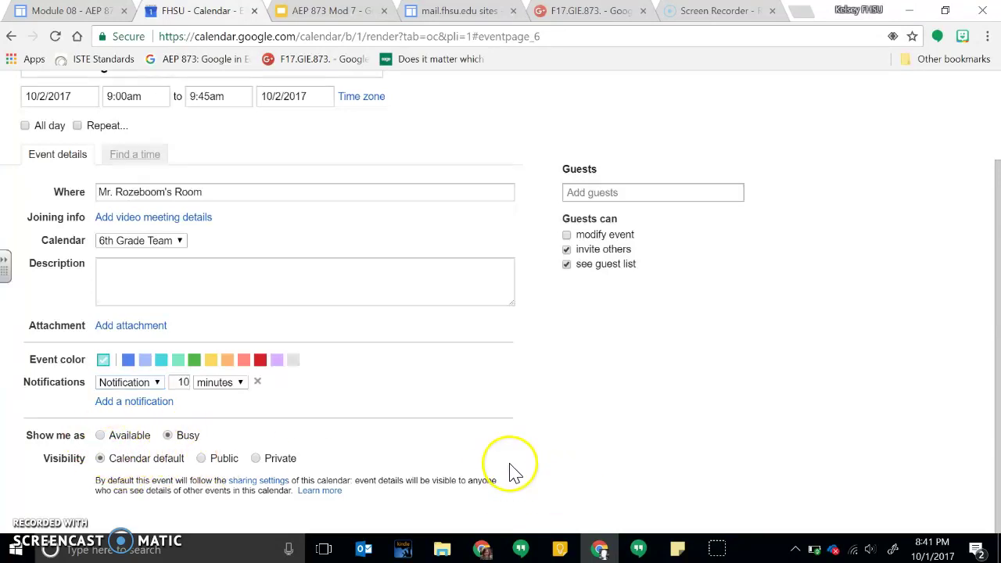
Save the Team Meeting event and show the 6th Grade Team calendar in the week view.
scroll(440, 466, up, 1)
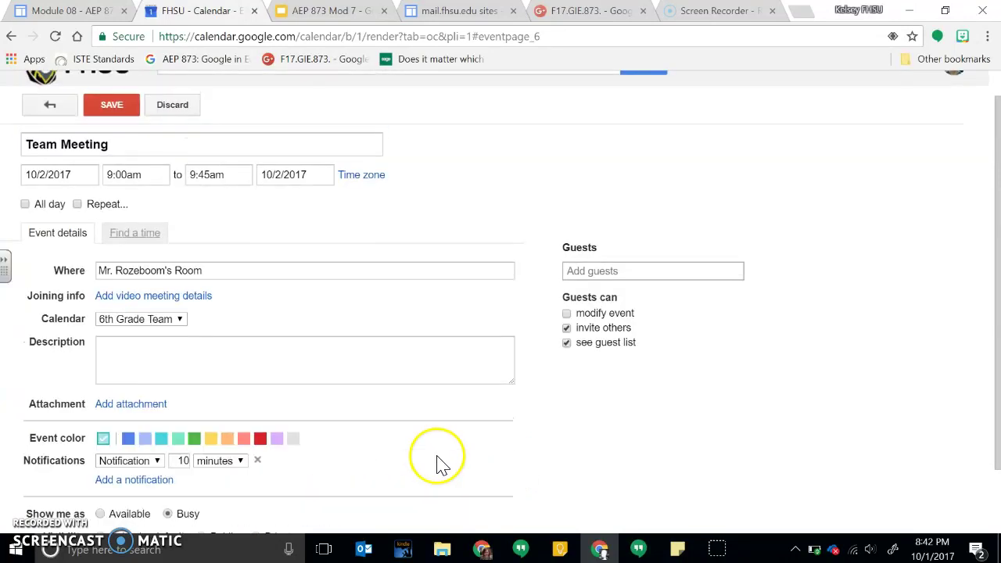
scroll(440, 465, up, 1)
click(112, 139)
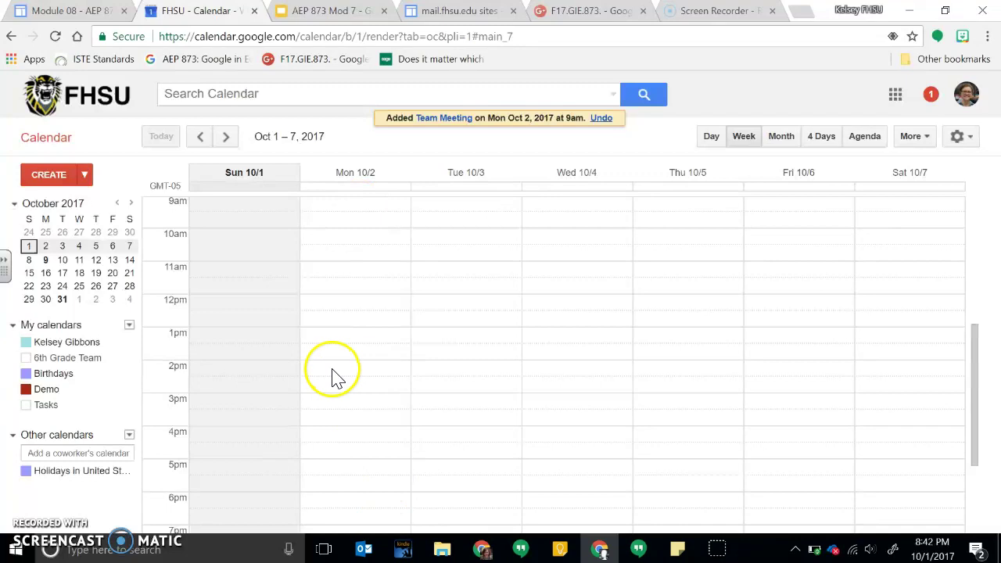
click(32, 366)
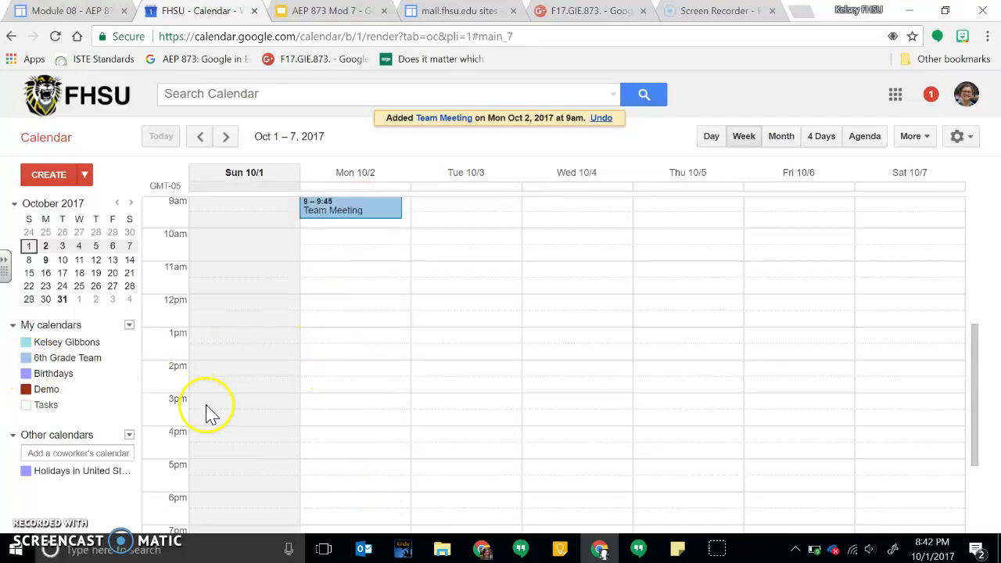
scroll(373, 258, up, 2)
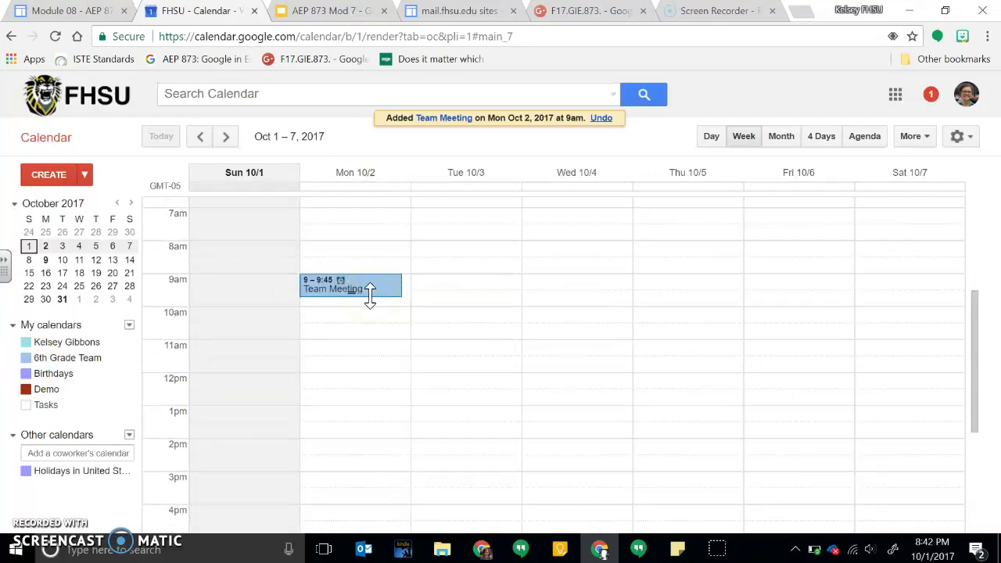
Use Quick Add to create a Team Meeting on Wednesday October 4th at 9:00 AM in the teacher's room.
click(85, 176)
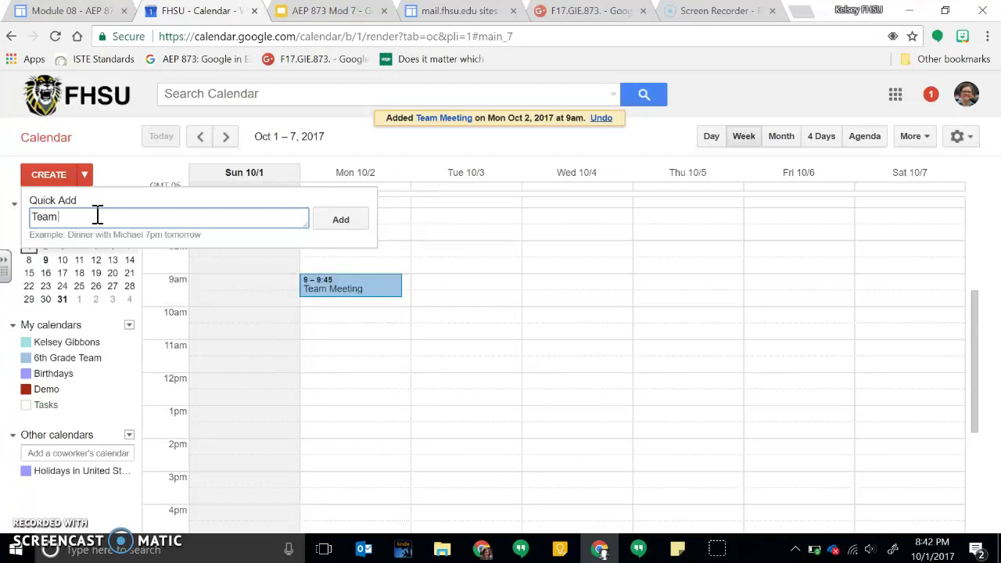
text(Team Meeting on Wednesday October 4th at 9:00 AM in Mr. Rozeboom's Room.)
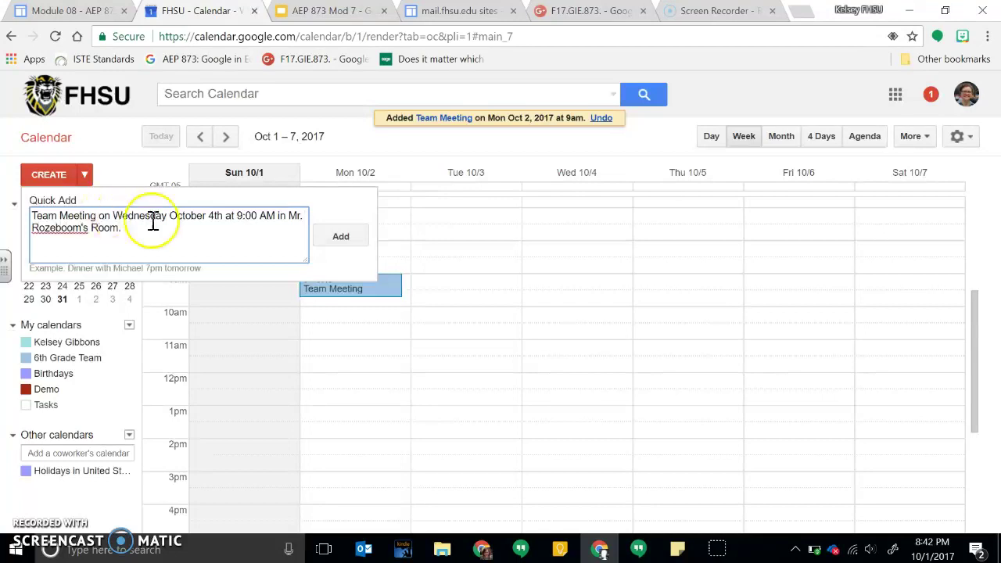
click(339, 239)
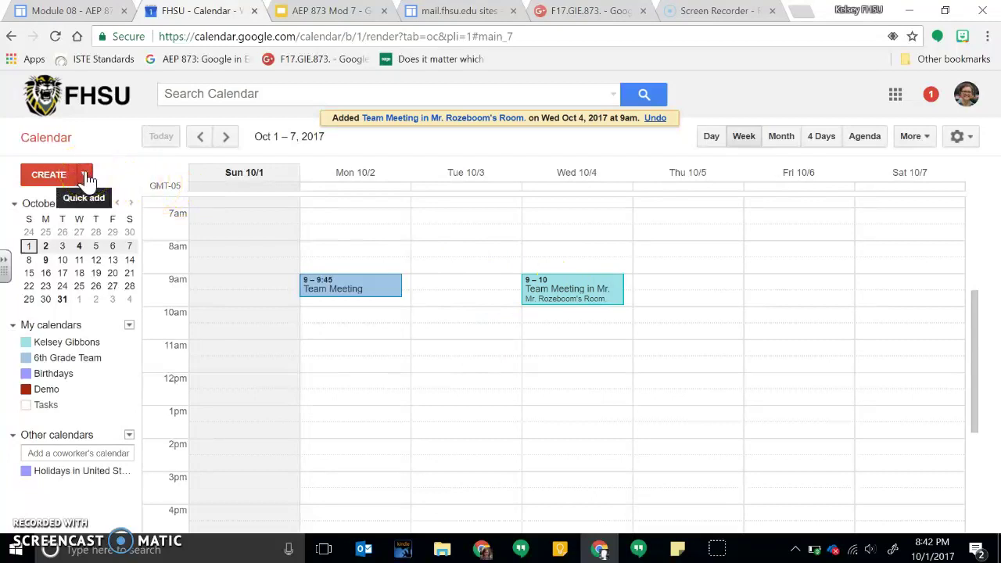
Open a blank new event and look over its full set of detail fields.
click(46, 174)
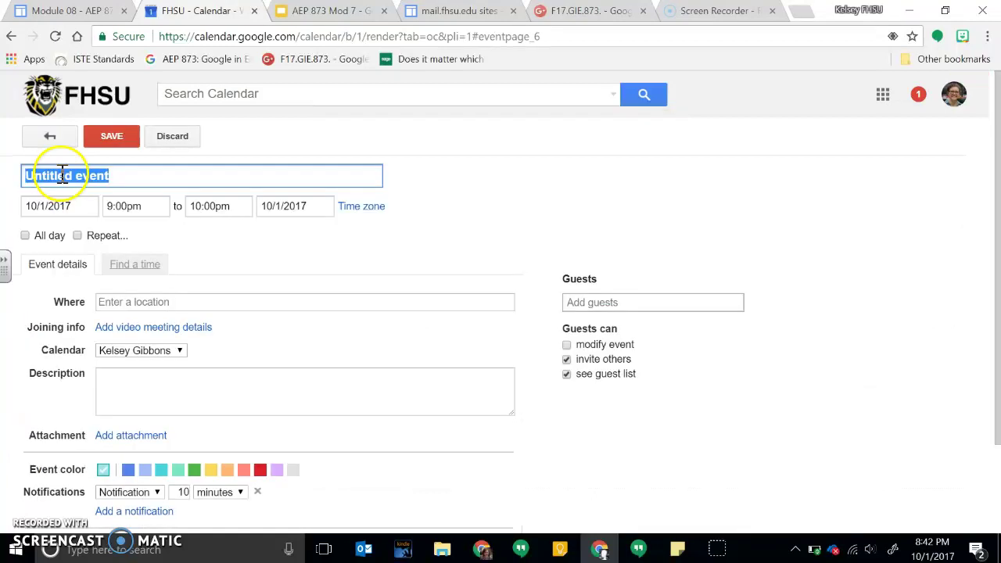
scroll(195, 219, down, 3)
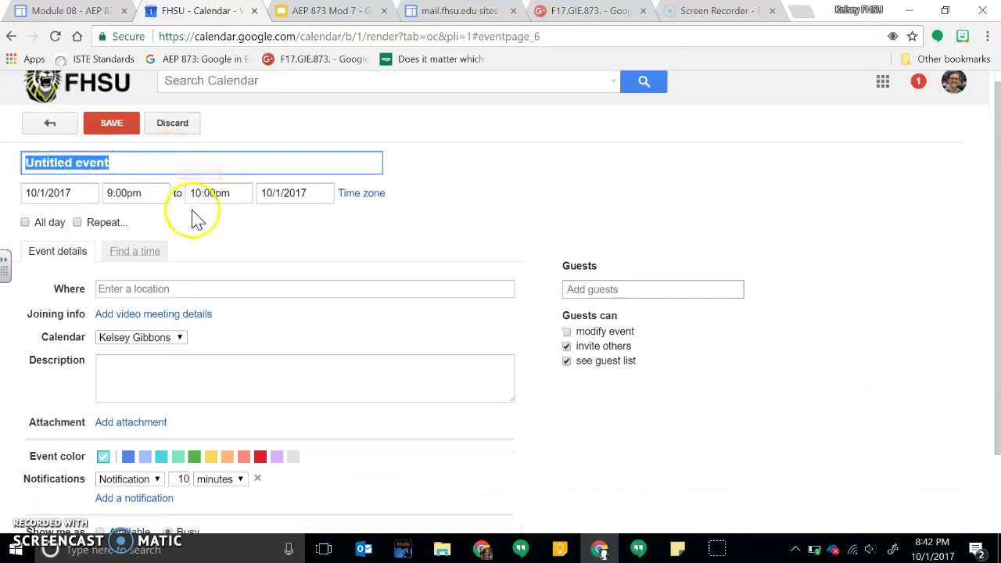
scroll(195, 225, up, 3)
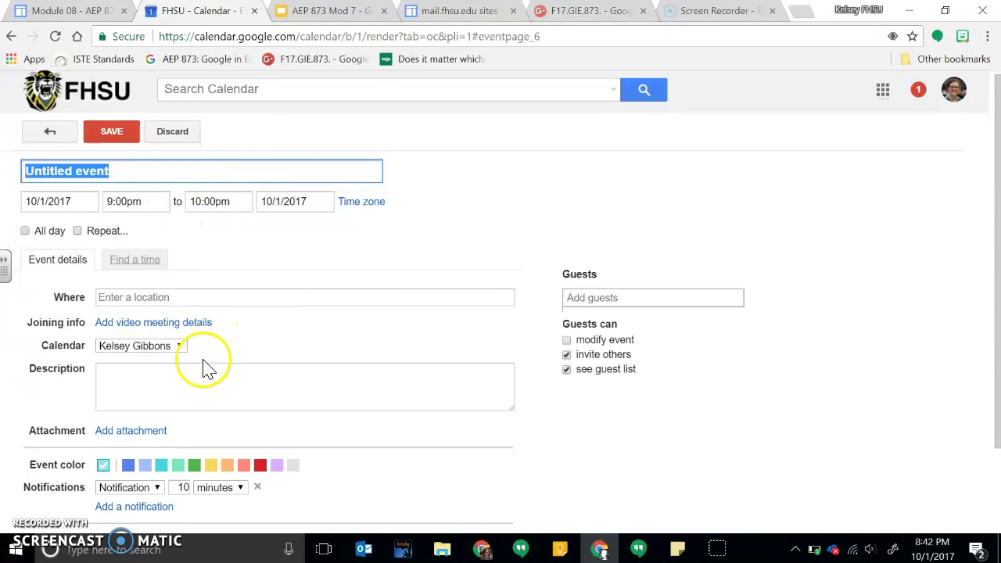
scroll(215, 407, down, 1)
scroll(231, 474, up, 1)
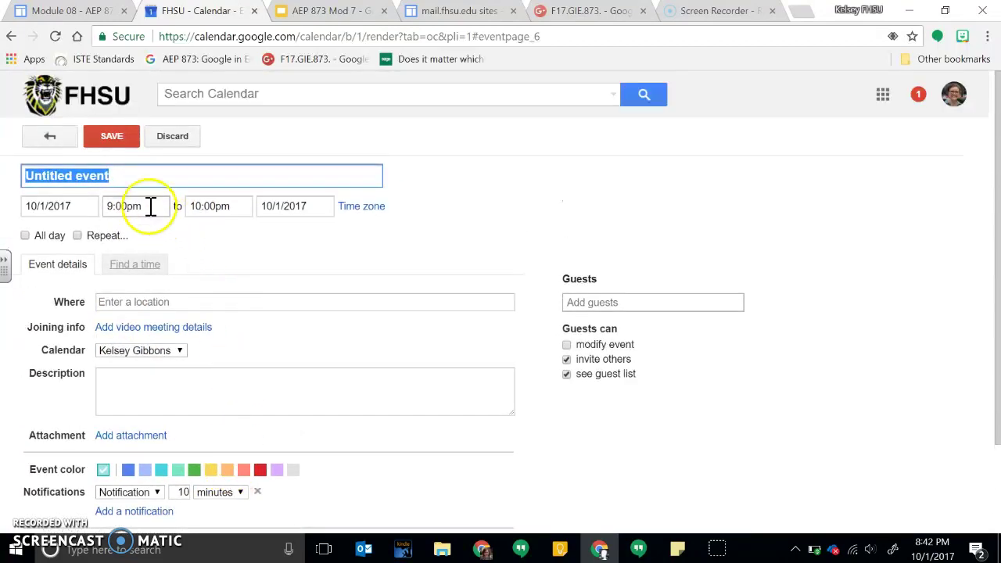